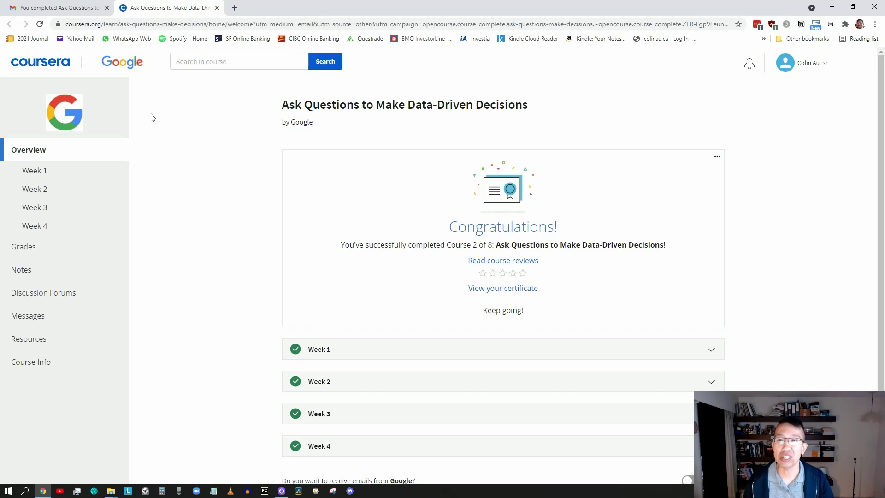
Check Week 1 and its Weekly challenge 1 results, then show Week 2's module list
left_click(78, 173)
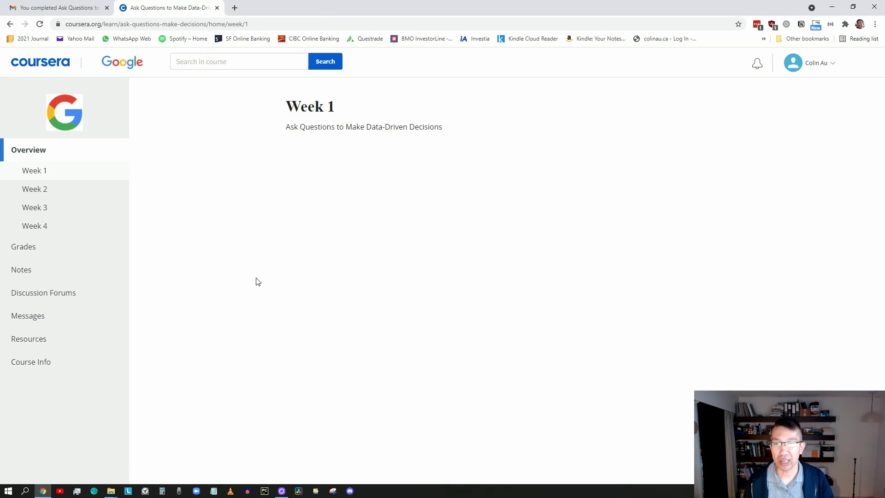
scroll(256, 281, "down", 1)
scroll(256, 282, "down", 2)
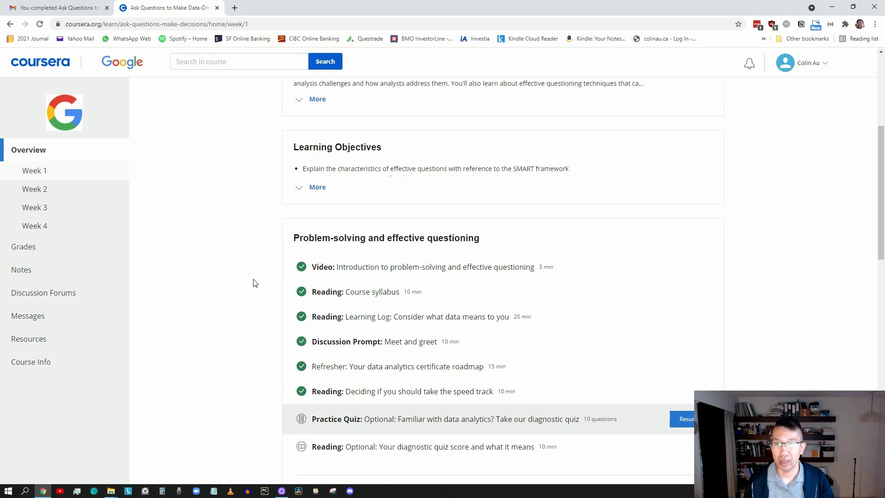
scroll(254, 283, "down", 1)
scroll(273, 280, "down", 1)
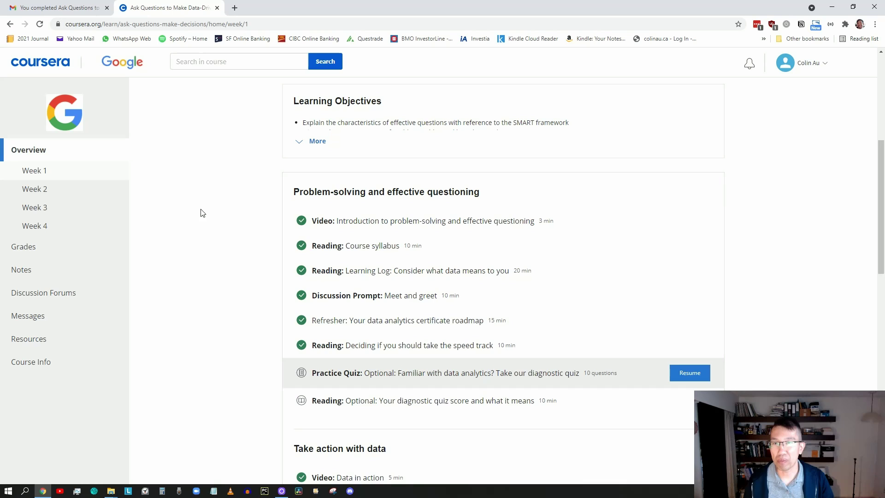
scroll(201, 213, "down", 1)
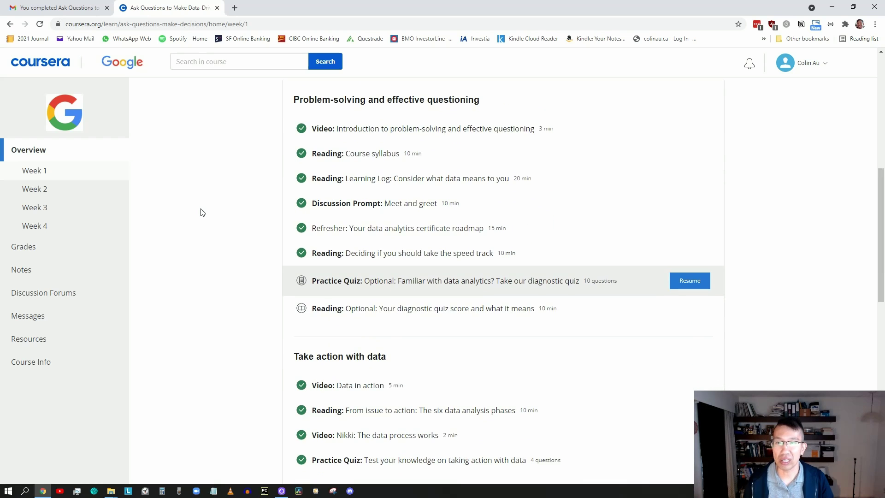
scroll(201, 212, "down", 1)
scroll(202, 213, "up", 2)
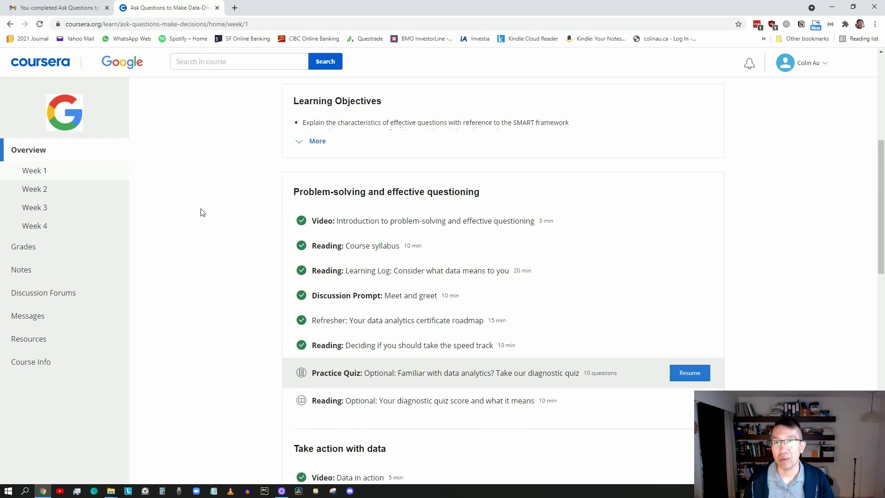
scroll(198, 217, "down", 2)
scroll(198, 219, "down", 1)
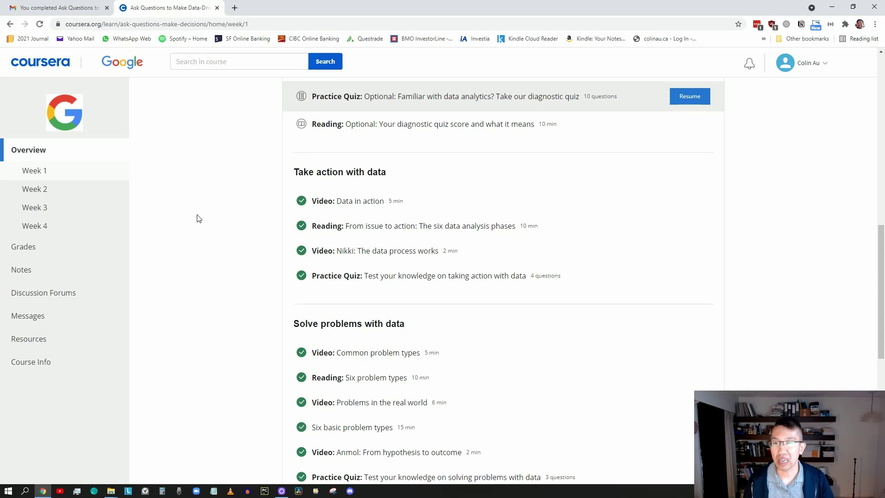
scroll(197, 289, "down", 1)
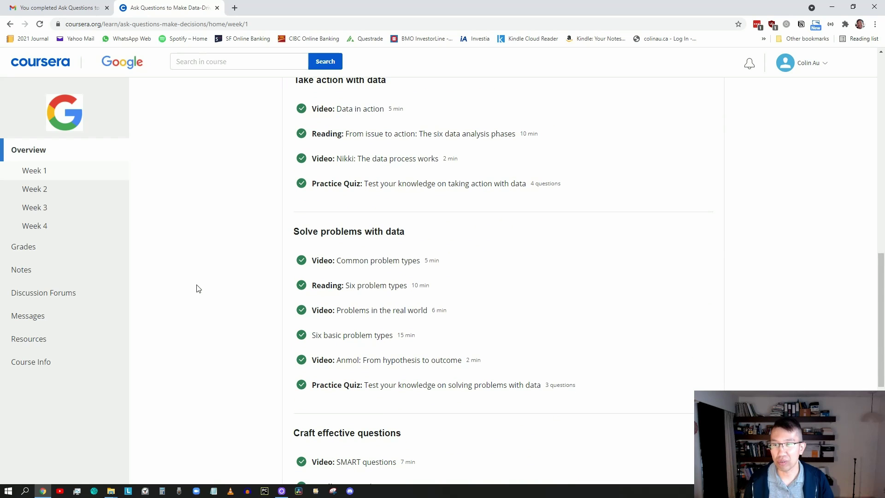
scroll(196, 288, "down", 1)
scroll(197, 288, "down", 1)
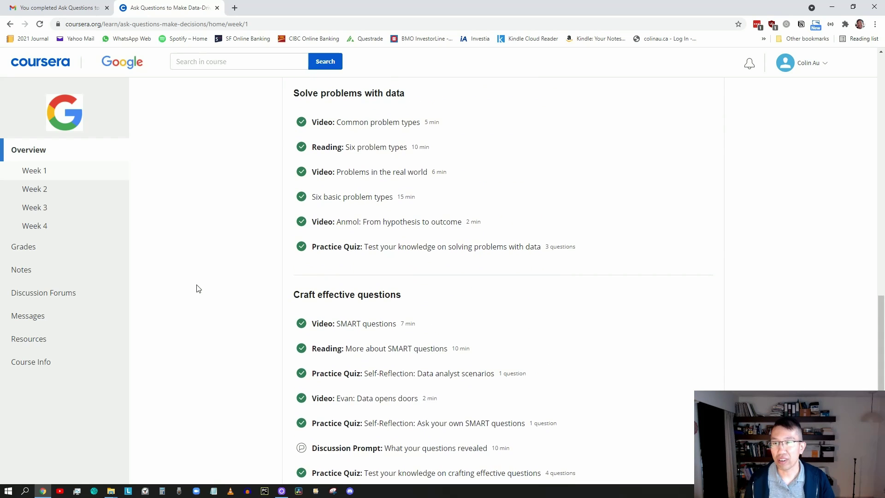
scroll(196, 288, "down", 1)
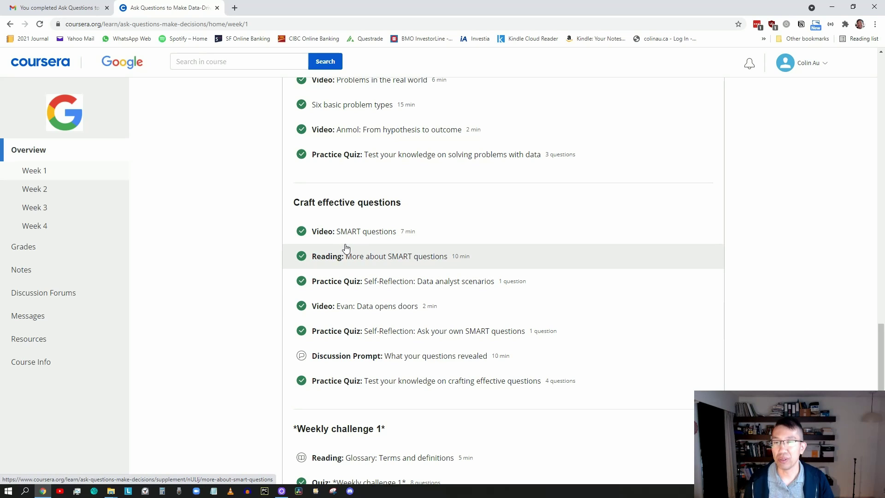
scroll(346, 247, "down", 1)
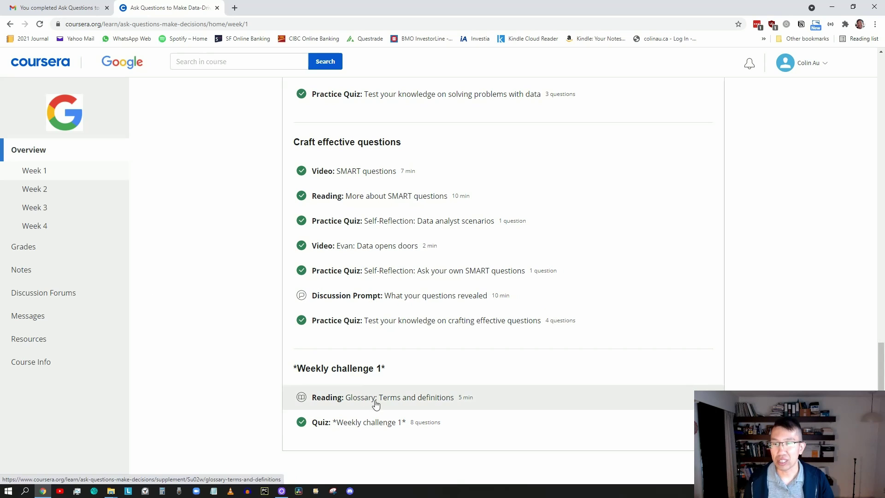
left_click(371, 423)
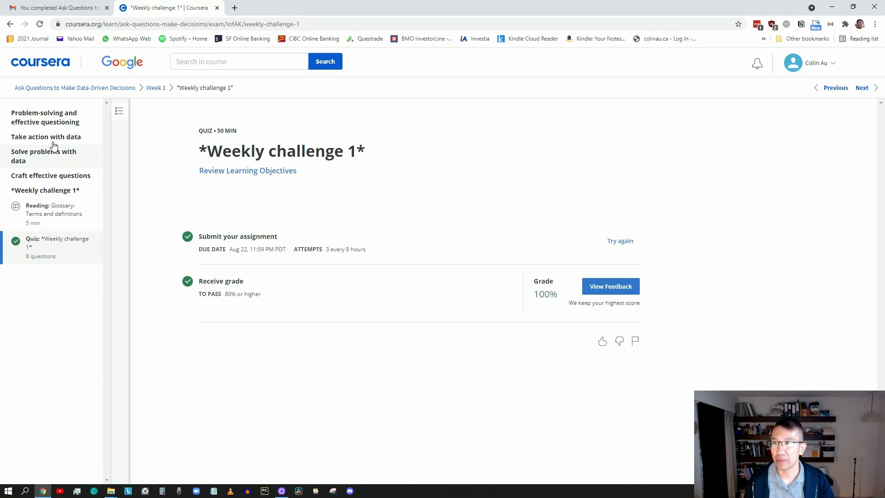
left_click(118, 88)
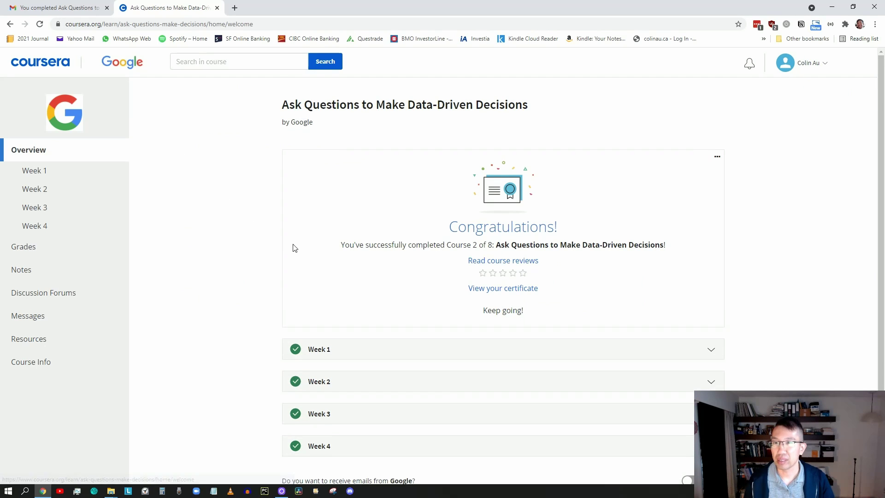
left_click(81, 189)
scroll(206, 272, "down", 2)
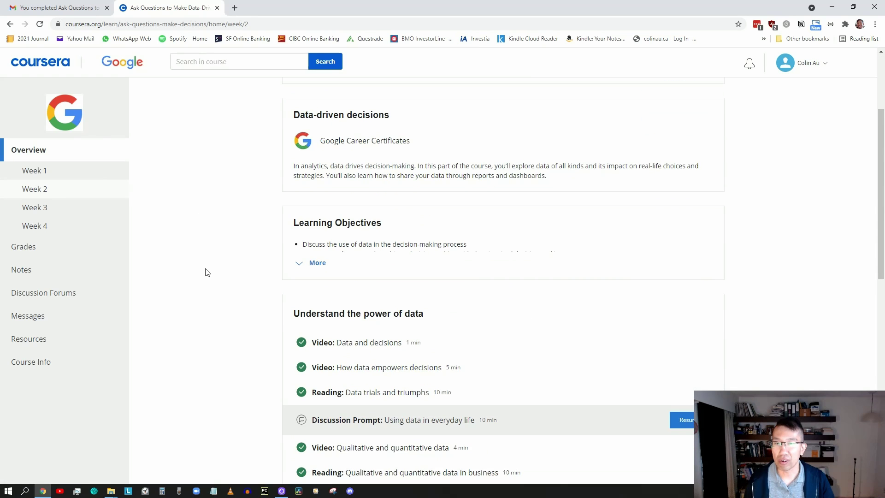
scroll(206, 272, "down", 2)
scroll(206, 273, "down", 1)
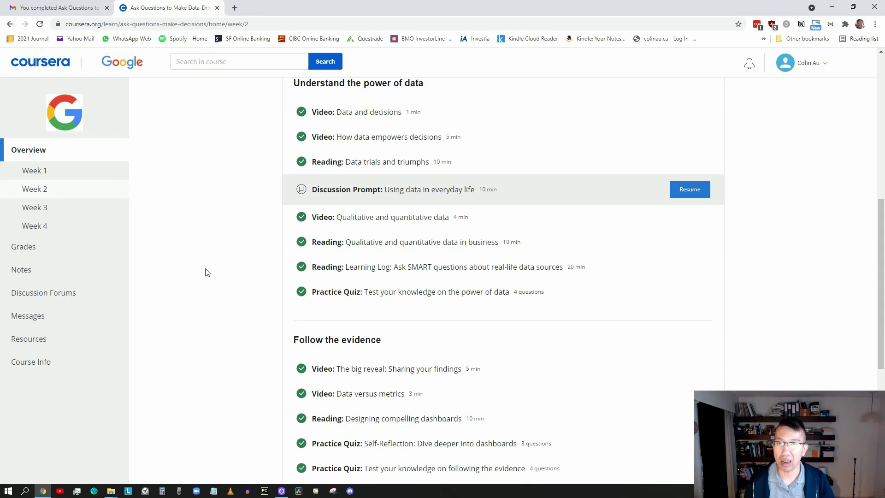
scroll(205, 272, "down", 1)
scroll(205, 273, "down", 1)
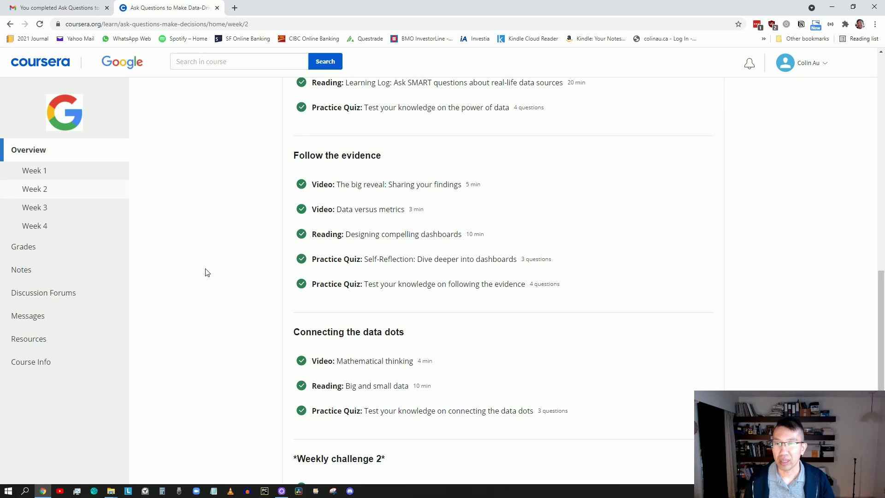
scroll(206, 272, "down", 1)
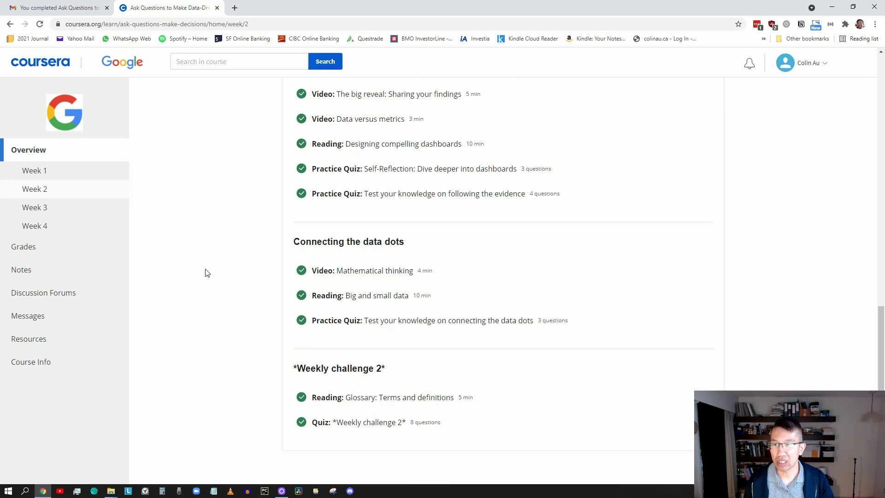
Show Week 3's modules on spreadsheets, formulas, functions and structured thinking, through Weekly challenge 3
left_click(77, 210)
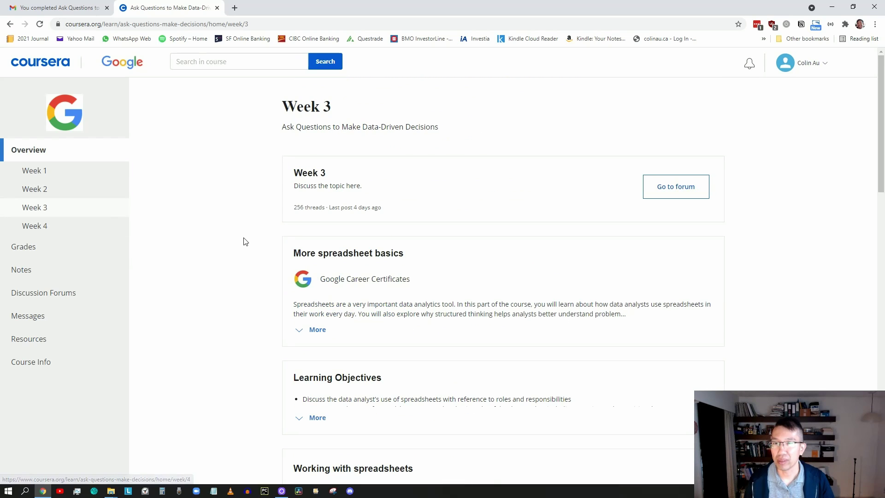
scroll(243, 241, "down", 2)
scroll(243, 242, "down", 1)
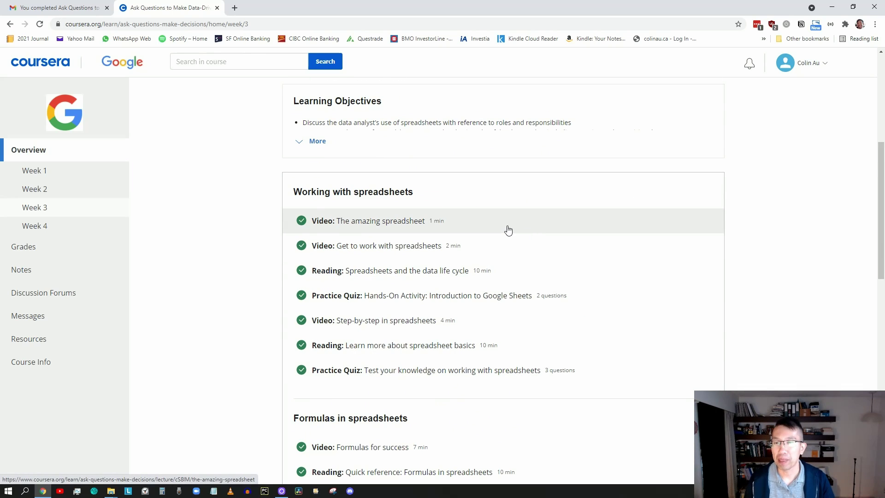
scroll(505, 230, "down", 1)
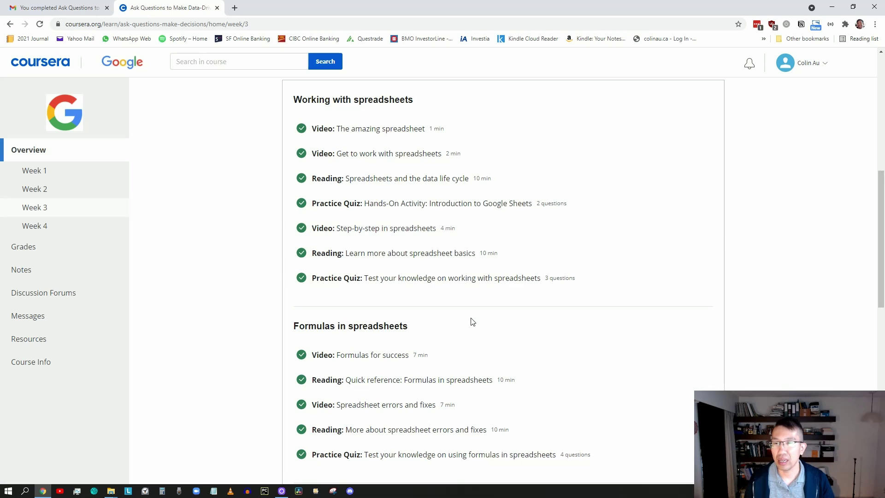
scroll(471, 321, "down", 2)
scroll(471, 321, "down", 1)
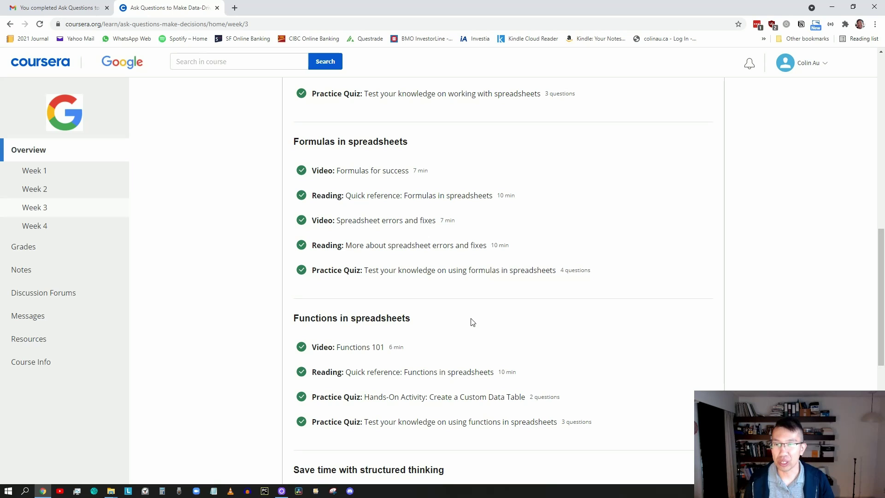
scroll(471, 321, "down", 2)
scroll(471, 321, "down", 1)
scroll(471, 322, "down", 1)
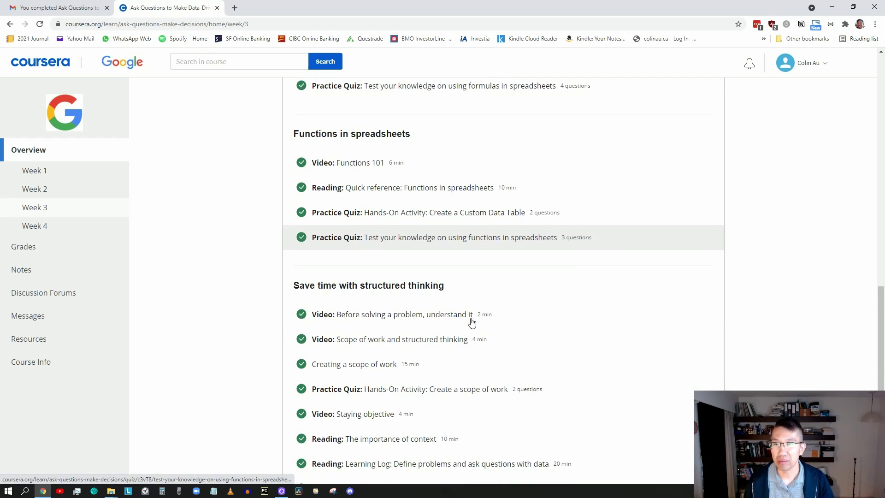
scroll(471, 322, "down", 2)
scroll(470, 322, "down", 1)
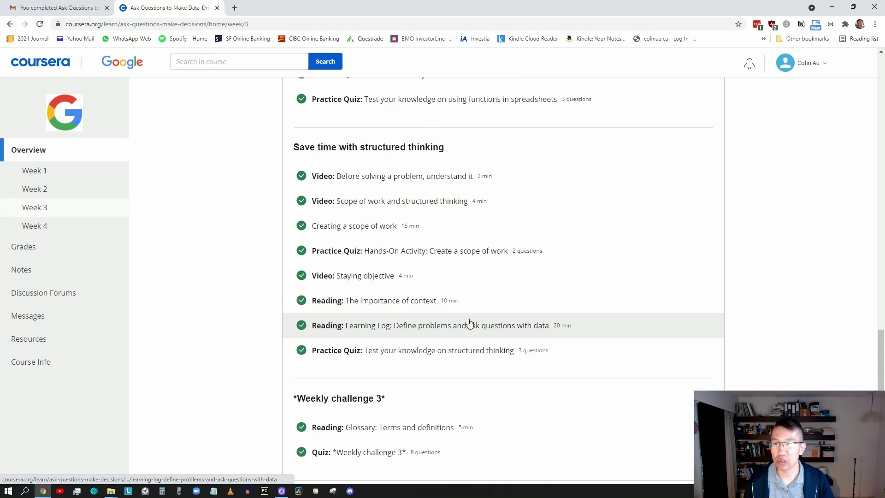
scroll(468, 323, "up", 2)
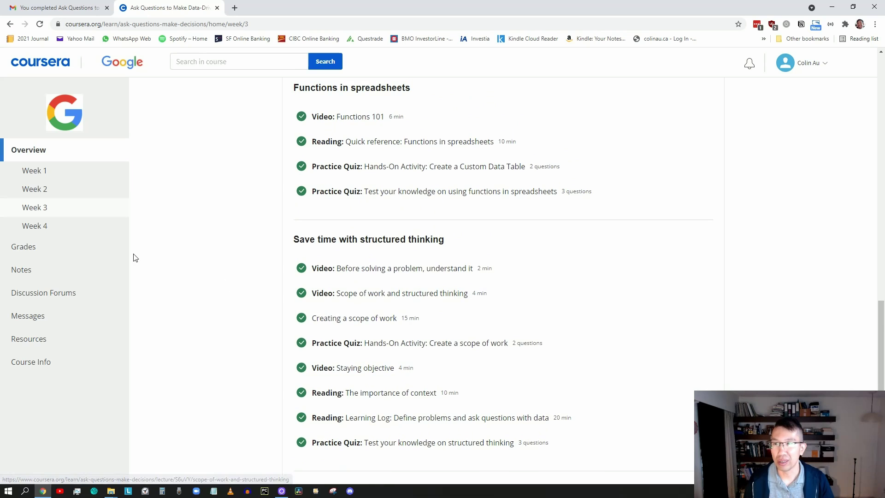
Show Week 4's modules on stakeholder needs, communication and teamwork, through the Course challenge
left_click(72, 233)
scroll(221, 251, "down", 3)
scroll(221, 250, "down", 1)
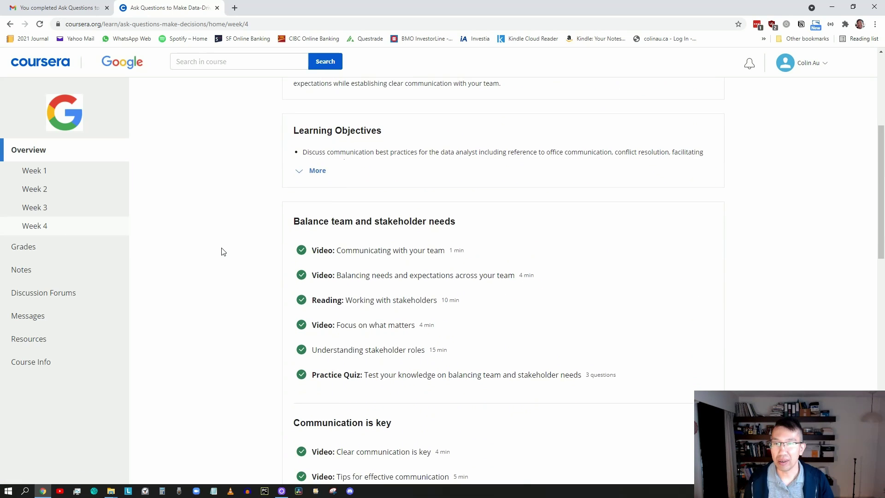
scroll(221, 251, "down", 1)
scroll(221, 251, "down", 1)
scroll(221, 251, "down", 2)
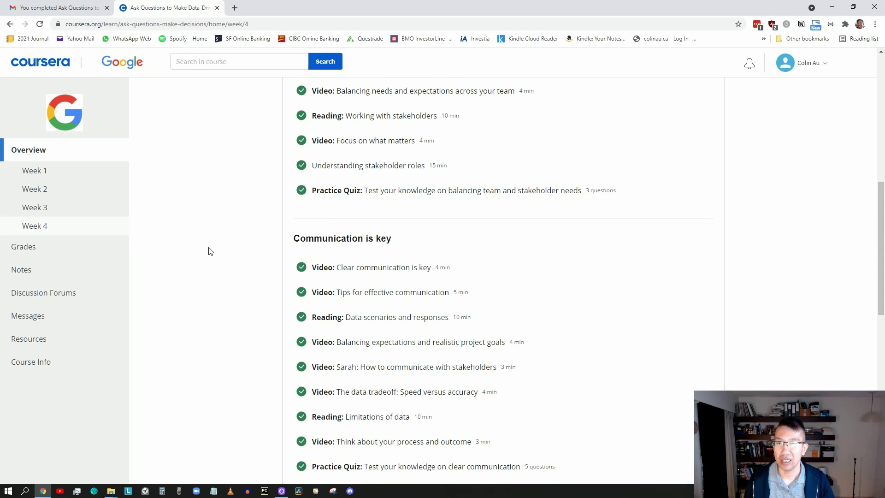
scroll(208, 251, "down", 2)
scroll(203, 253, "down", 2)
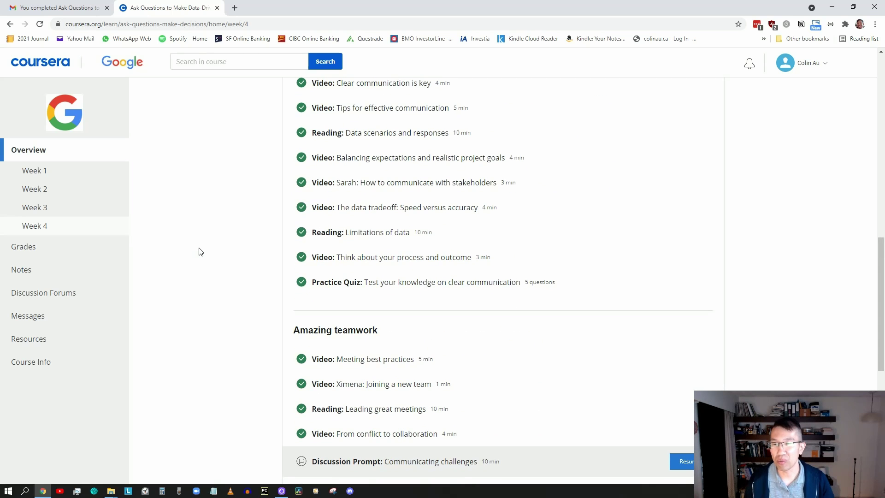
scroll(199, 252, "down", 1)
scroll(199, 252, "down", 1)
scroll(199, 252, "down", 2)
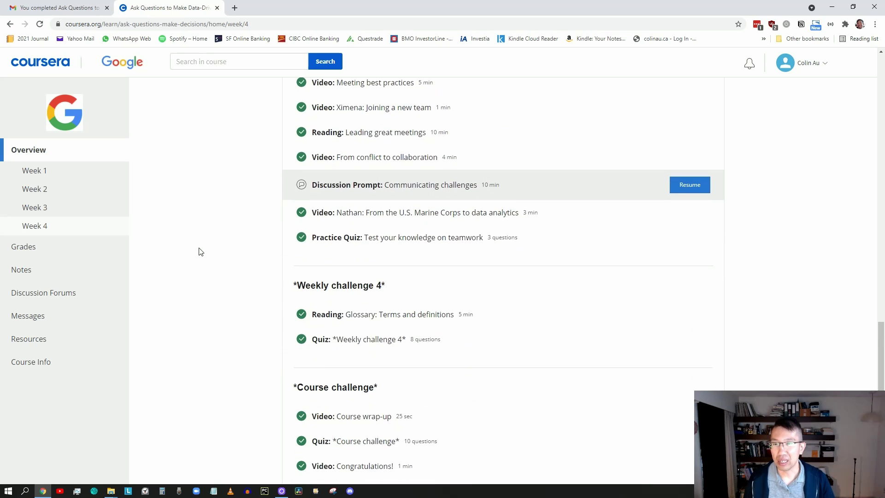
scroll(199, 252, "down", 1)
scroll(282, 320, "up", 2)
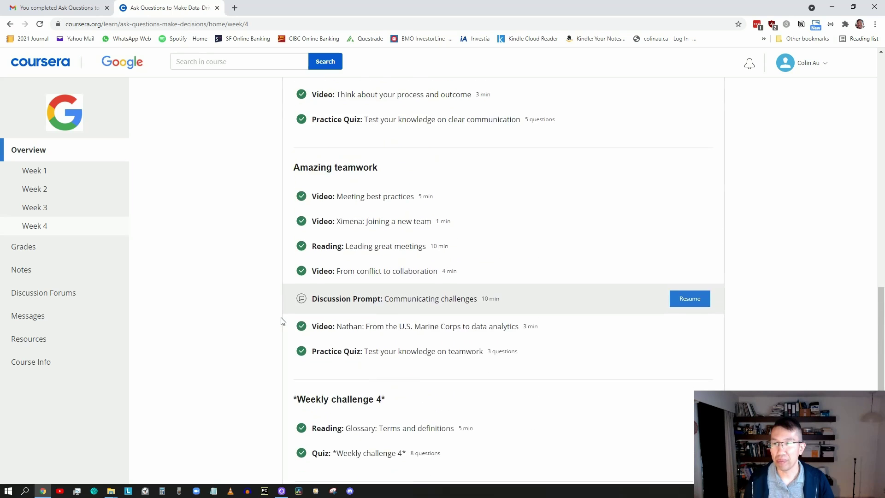
scroll(282, 320, "up", 2)
scroll(282, 319, "up", 2)
scroll(281, 321, "up", 5)
scroll(282, 321, "up", 2)
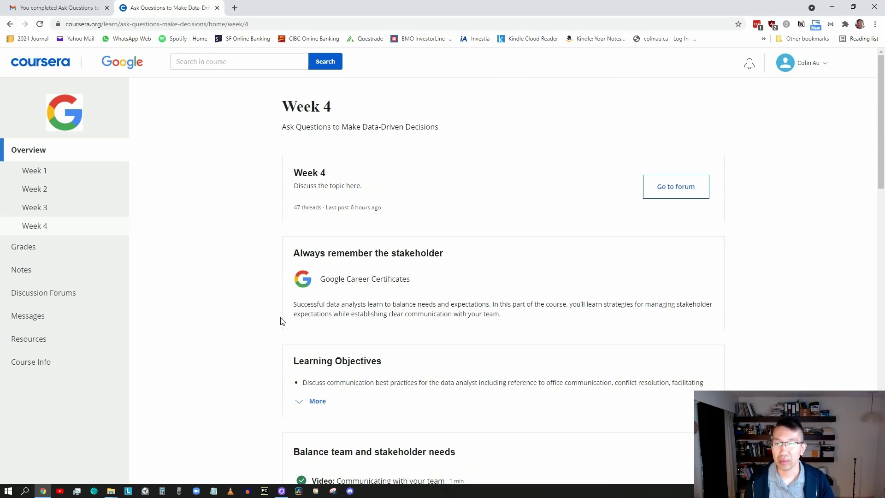